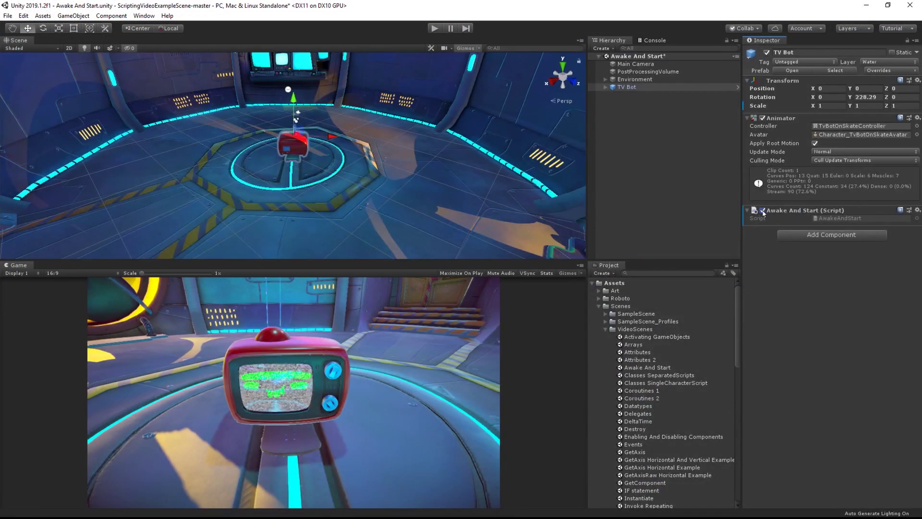
# - Disable the Awake And Start script, play the scene, and check the Console for 'Awake called.'
pyautogui.click(762, 210)
pyautogui.click(433, 29)
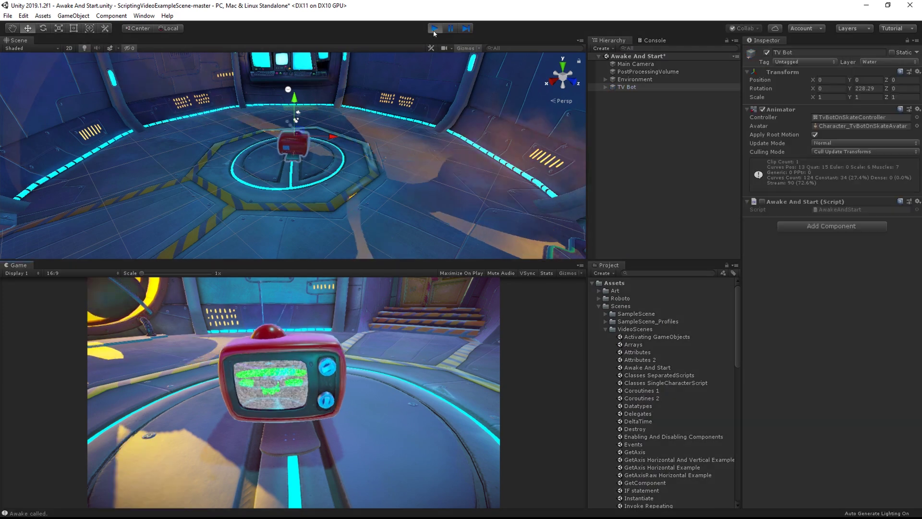
pyautogui.click(647, 40)
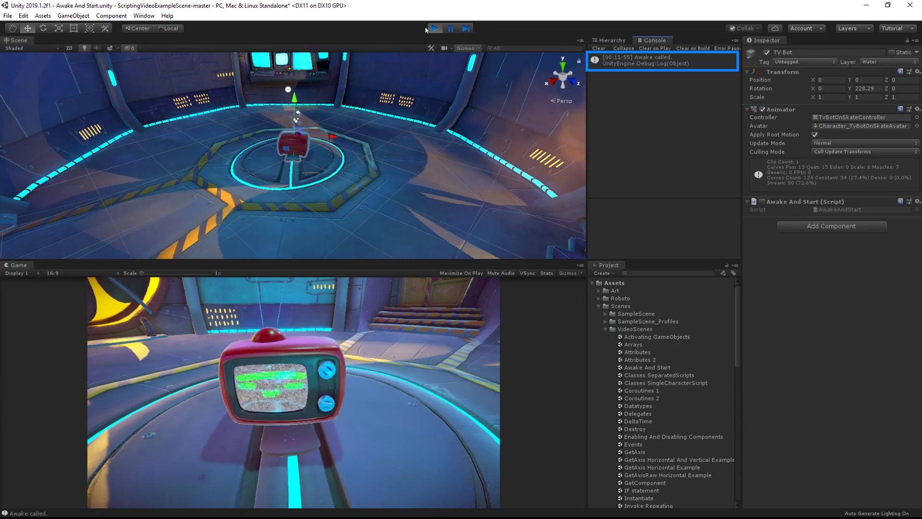
# - Stop the scene, re-enable Awake And Start, and play again to log 'Awake called.' and 'Start called.'
pyautogui.click(434, 28)
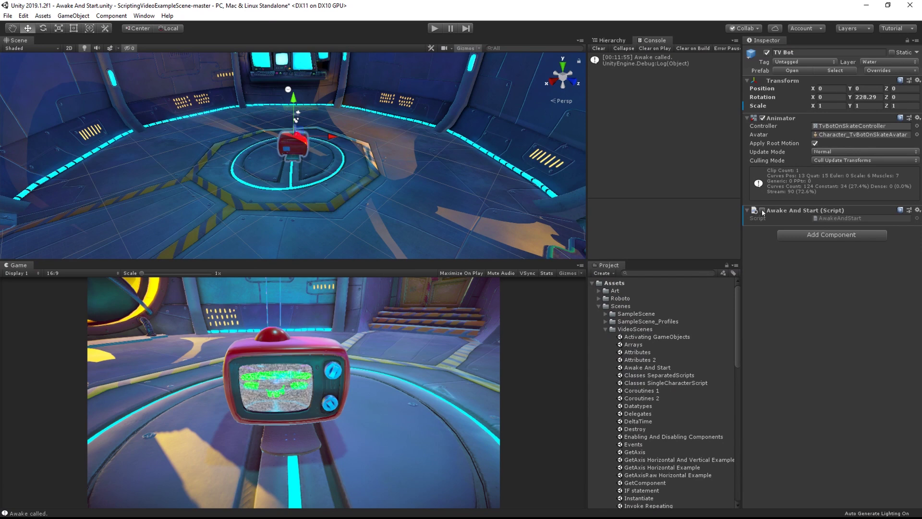
pyautogui.click(762, 210)
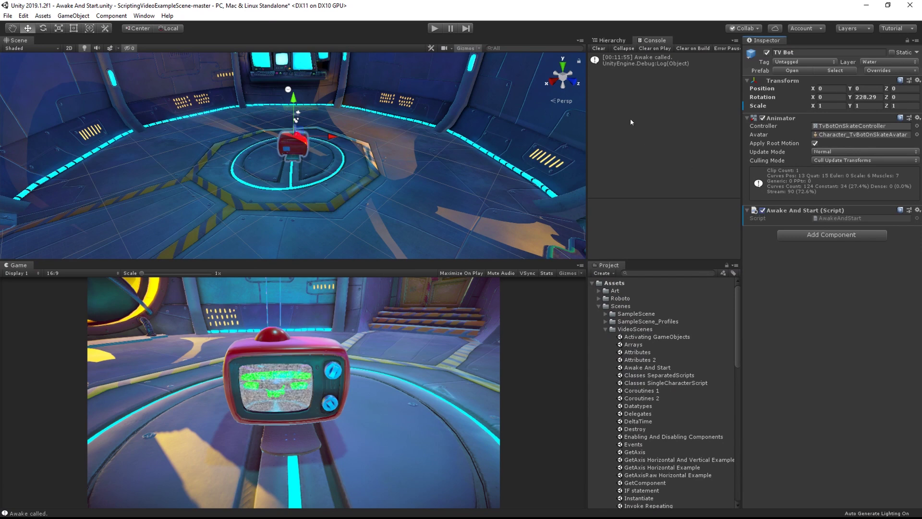
pyautogui.click(599, 49)
pyautogui.click(434, 29)
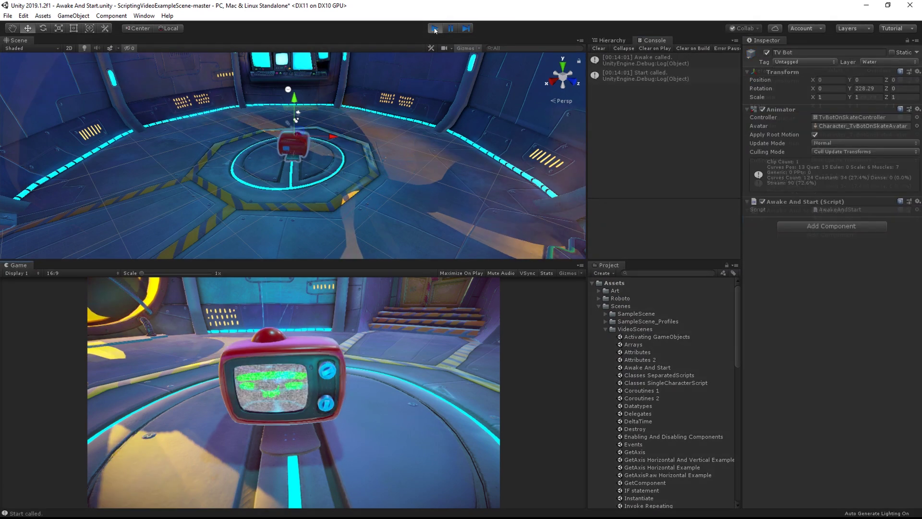